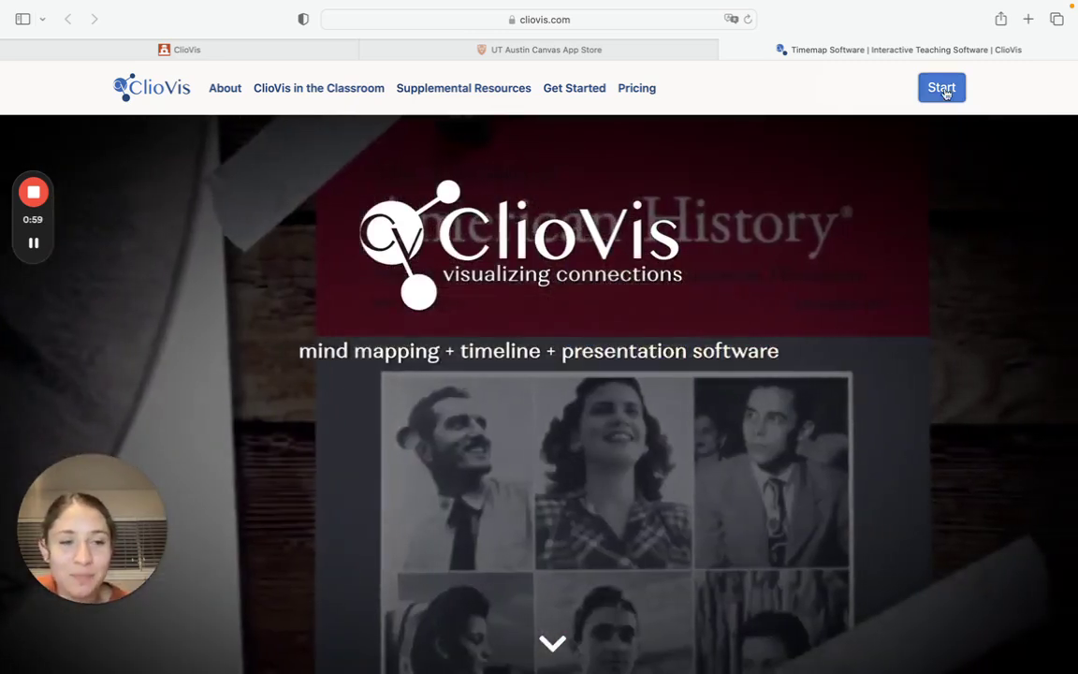
Start ClioVis from its home page and log in with the saved username and password
click(944, 90)
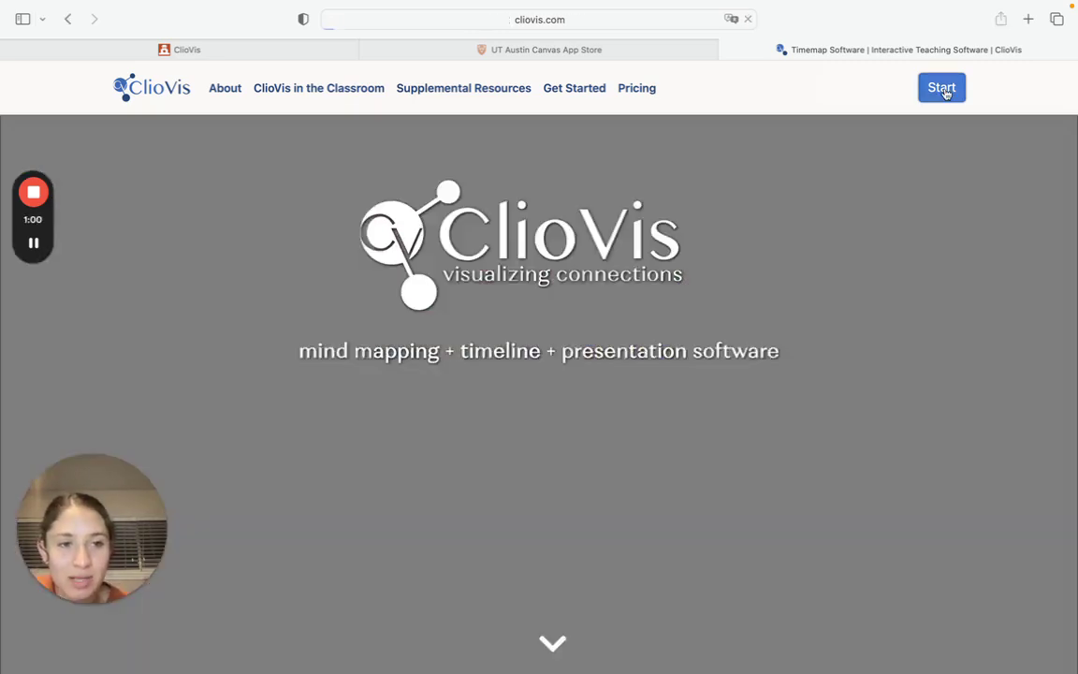
click(221, 400)
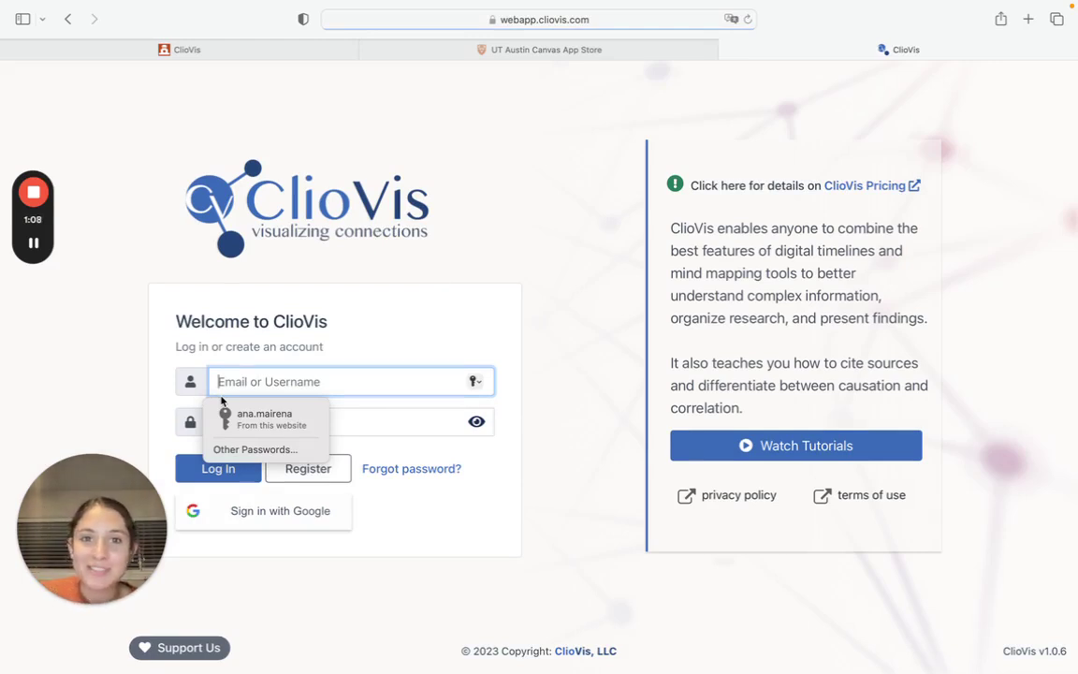
click(279, 416)
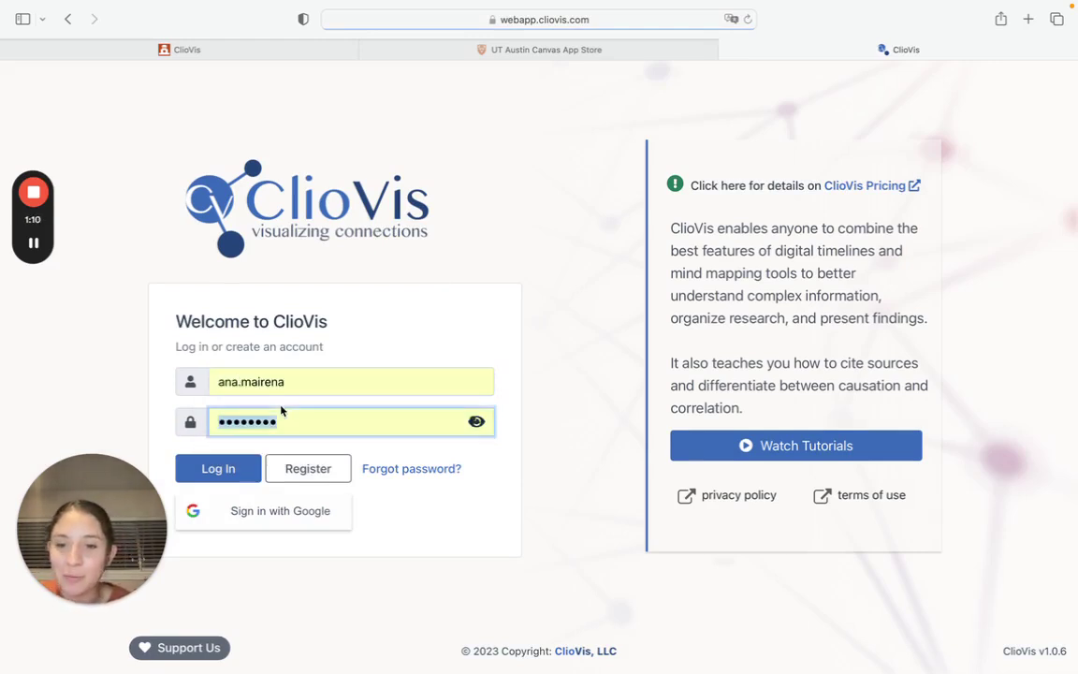
click(222, 477)
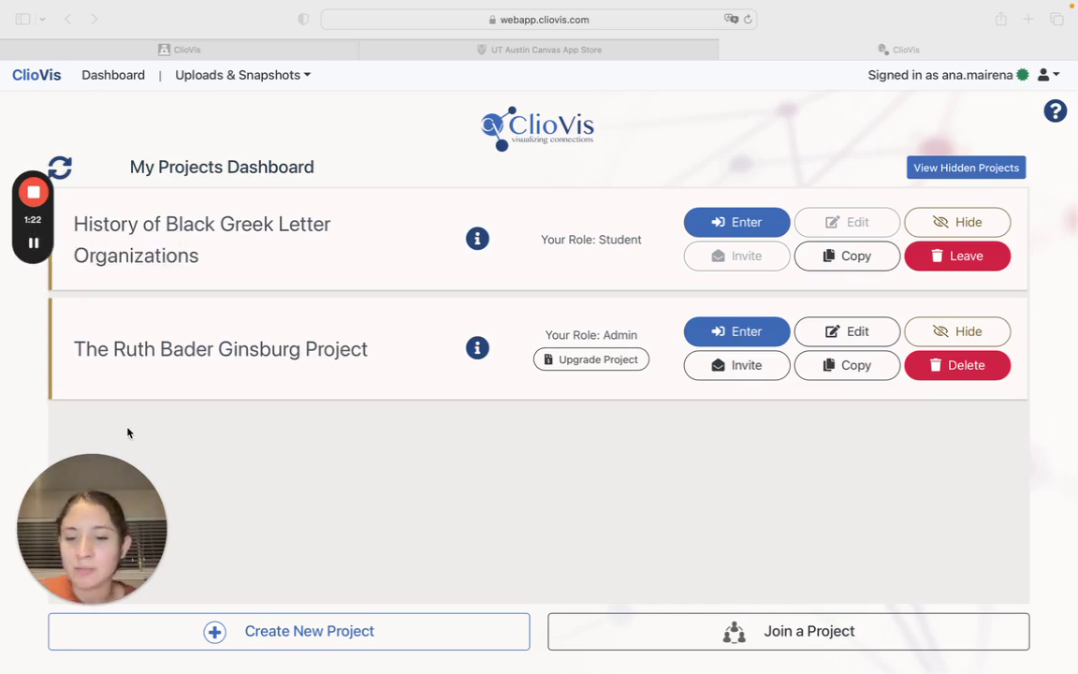
Create a free project titled "title" with the description "exa", keeping the default world map
click(316, 635)
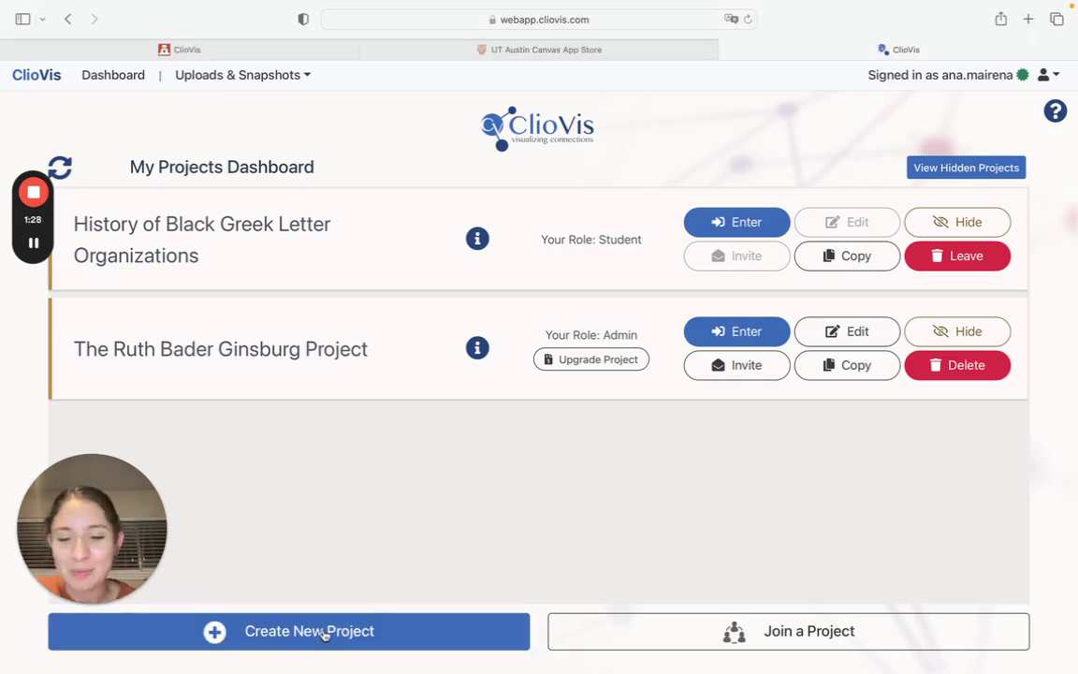
click(323, 634)
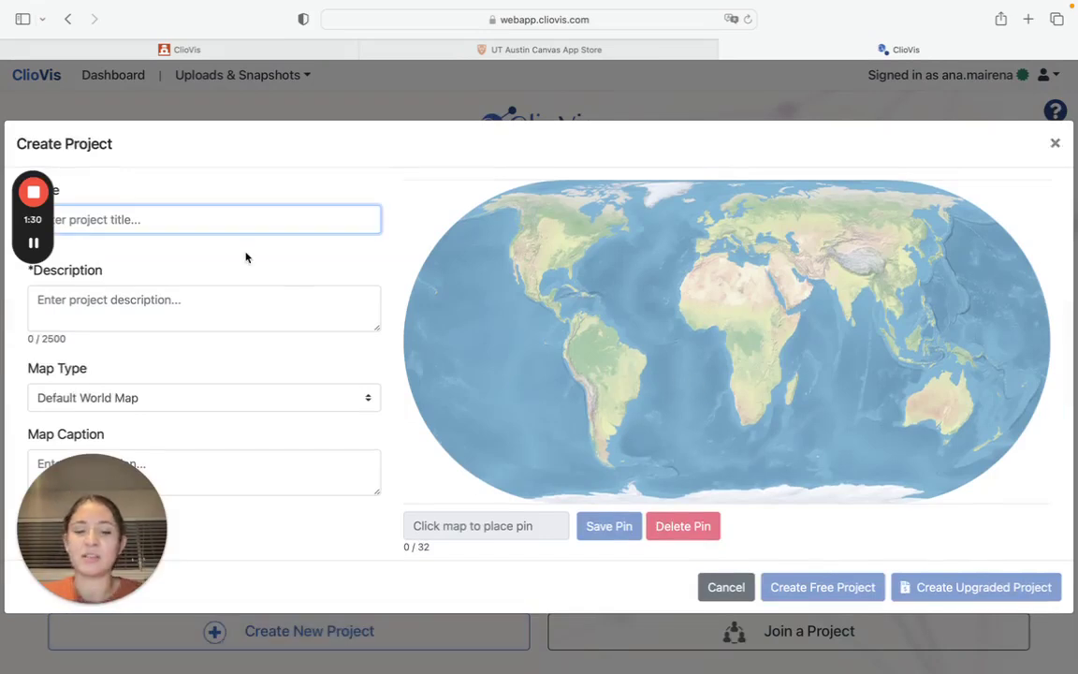
text(The)
click(274, 322)
text(exa)
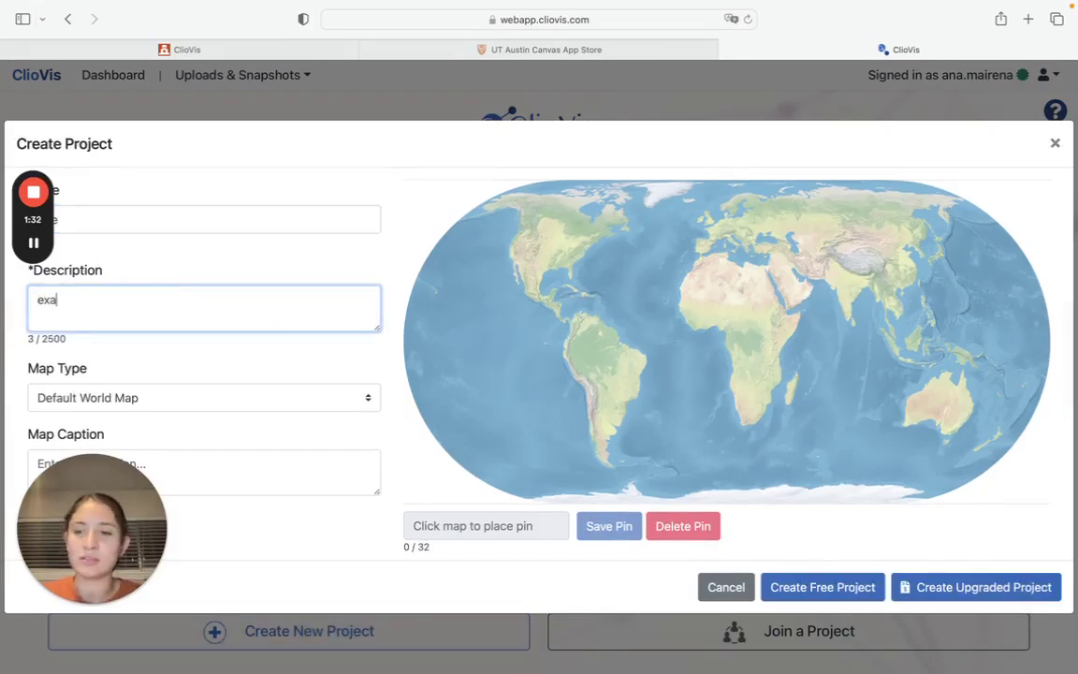
click(845, 599)
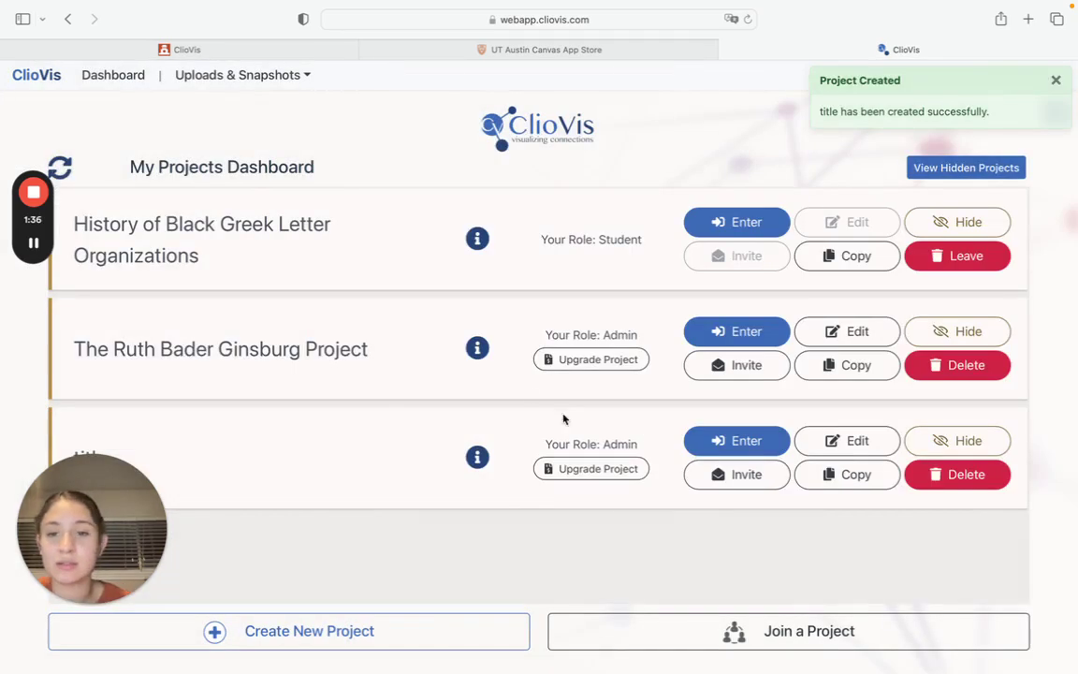
Create a timeline named "title" with no map pin in the new project and open it
click(711, 438)
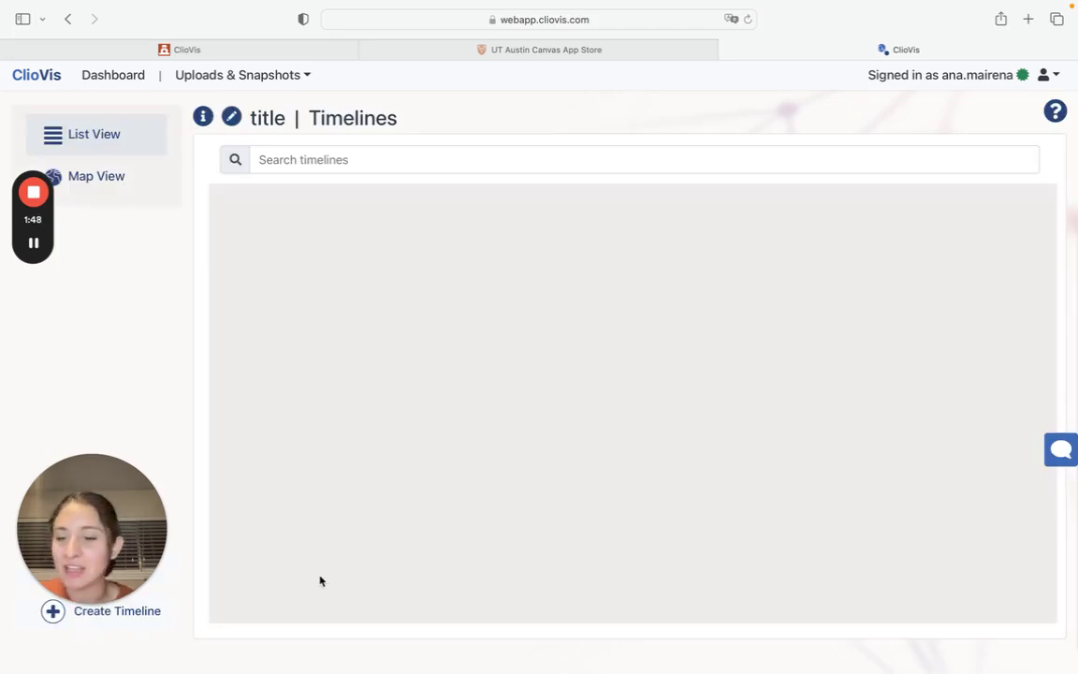
click(136, 616)
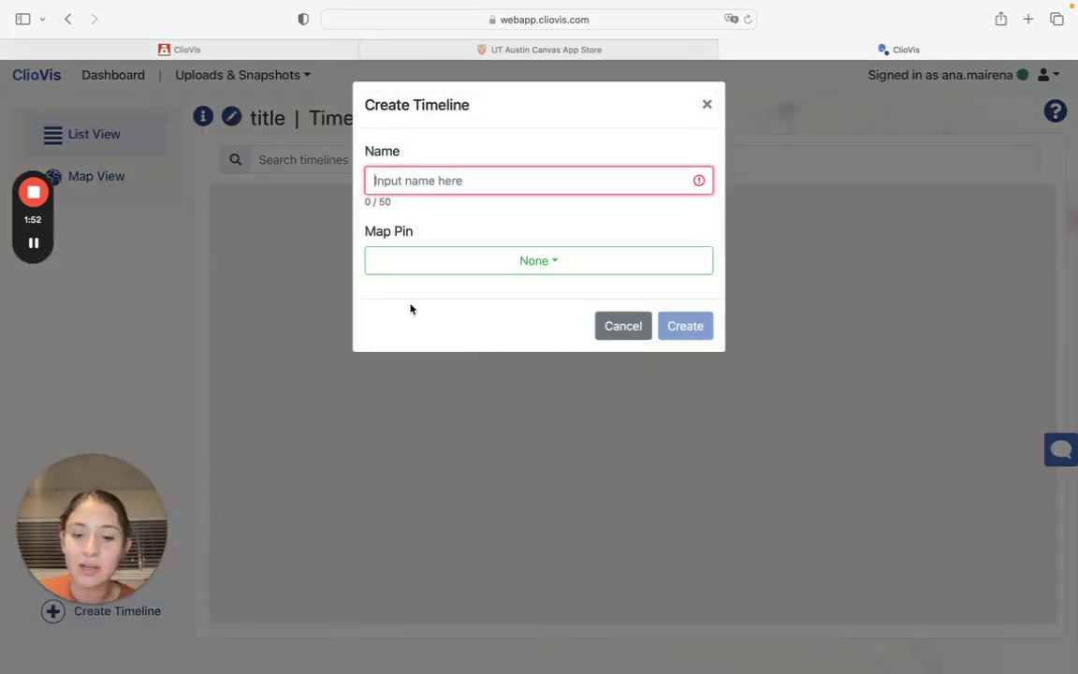
text(title)
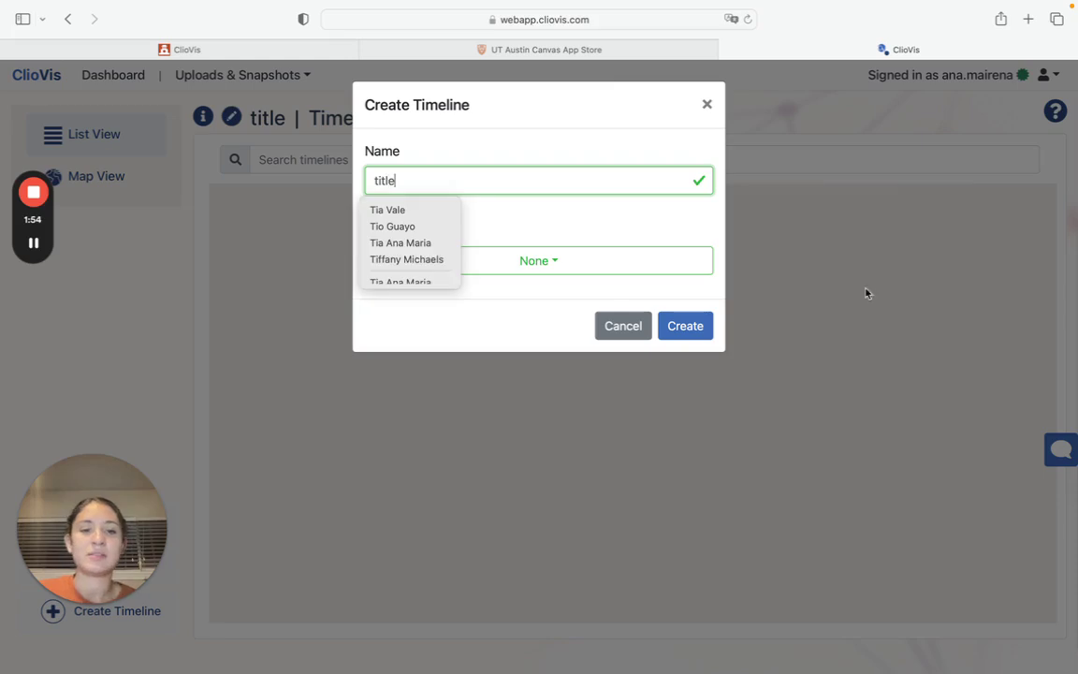
click(708, 329)
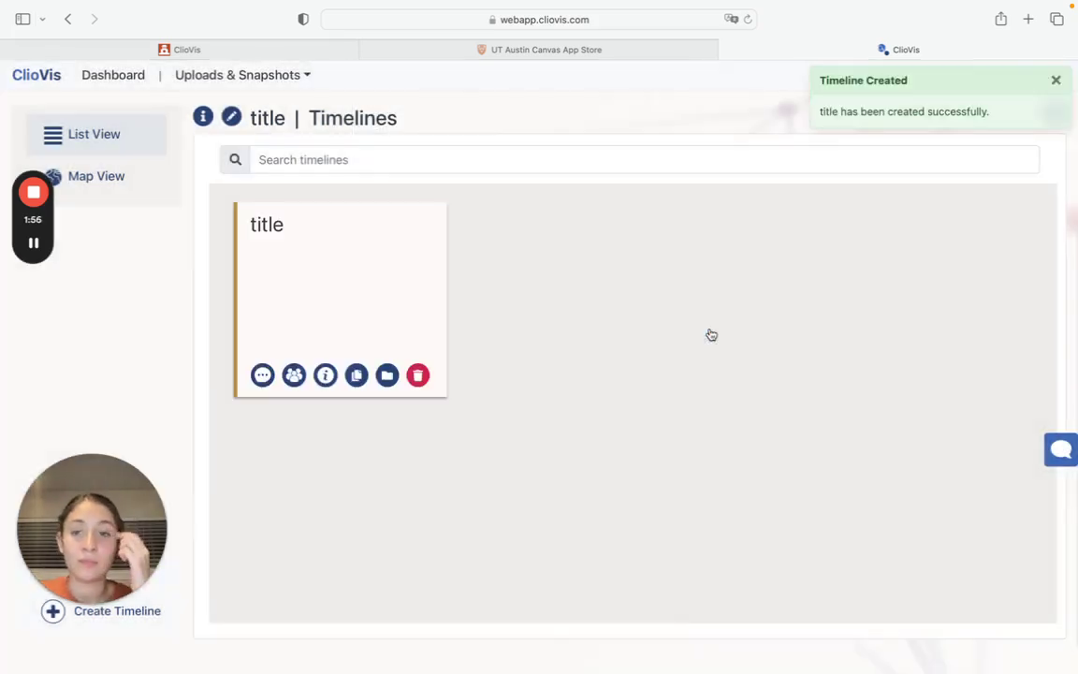
click(328, 283)
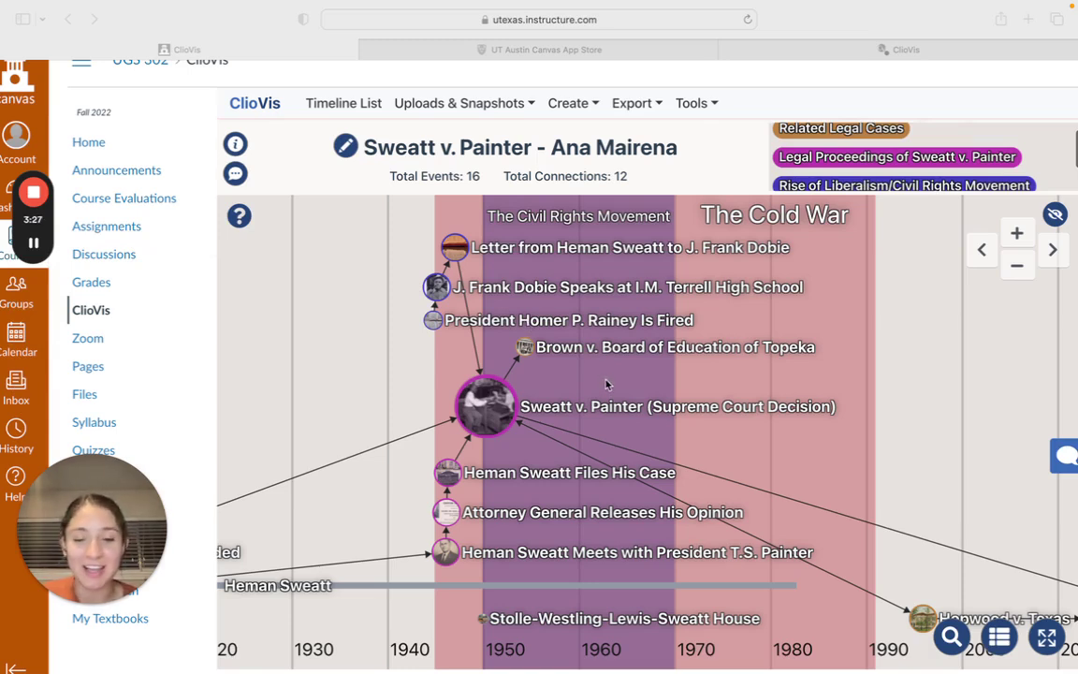
Switch to the Sweatt v. Painter timeline in Canvas and add a new event to it
click(558, 382)
drag(411, 378, 469, 378)
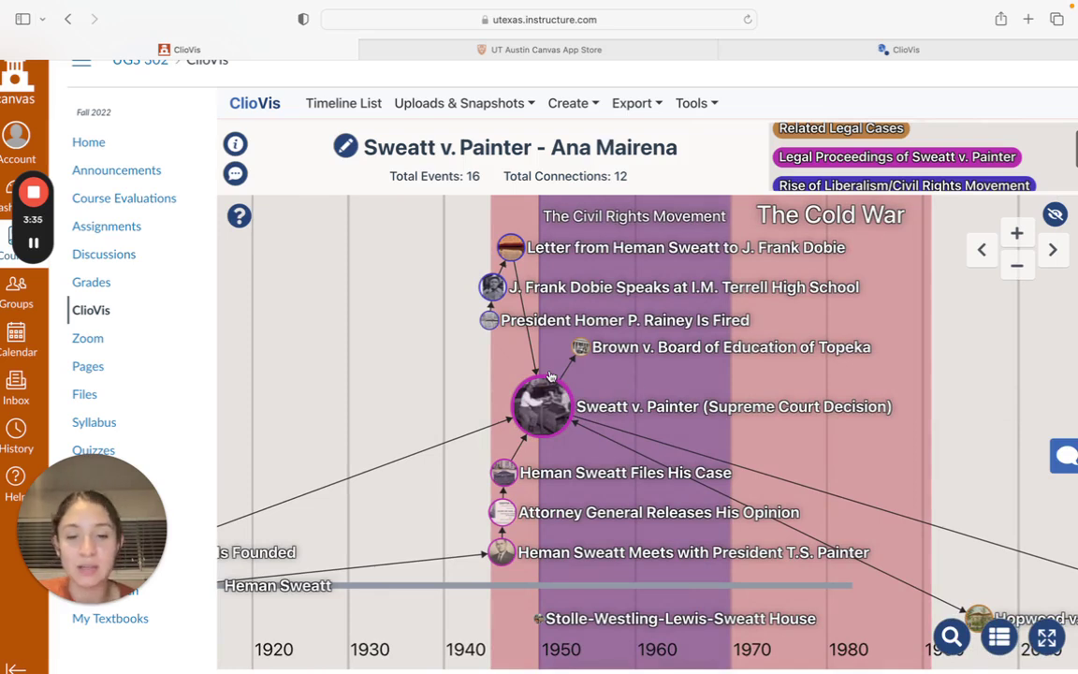
click(579, 112)
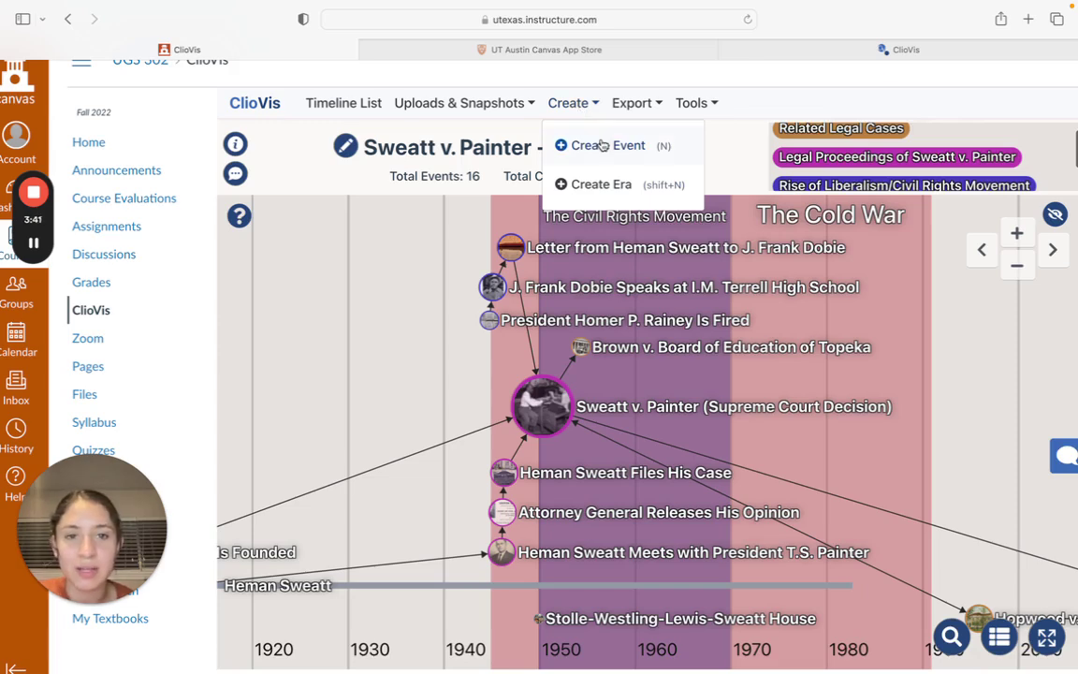
click(602, 145)
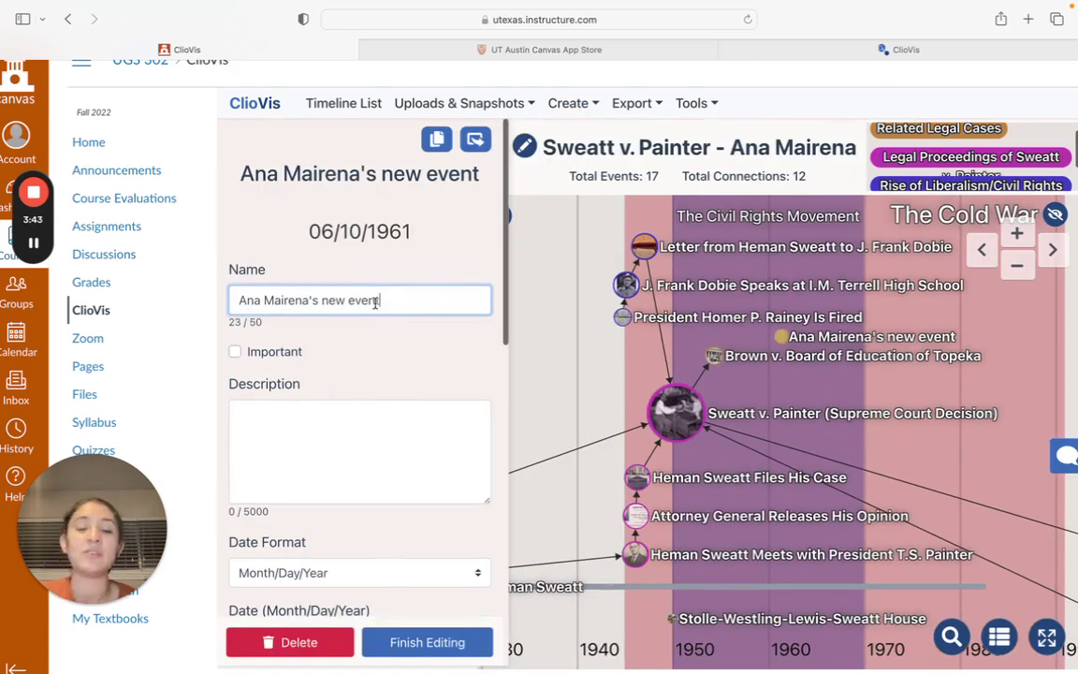
Examine the new event's description, date format, duration, image, video, audio and references fields, and finish editing it unchanged
scroll(324, 382, down, 2)
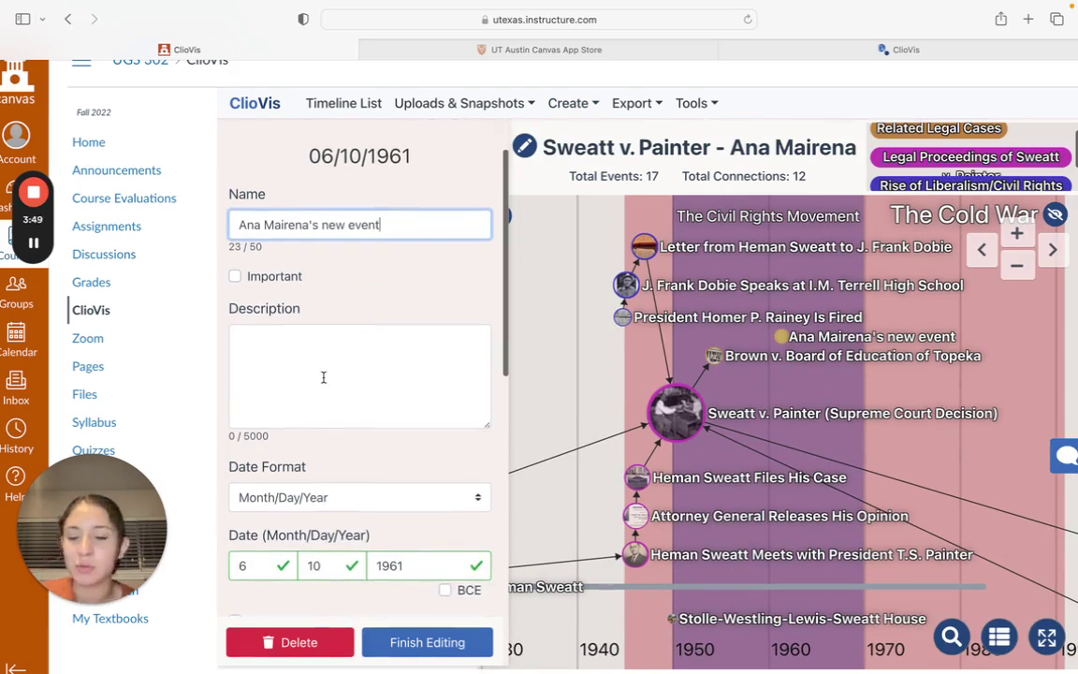
scroll(324, 377, down, 5)
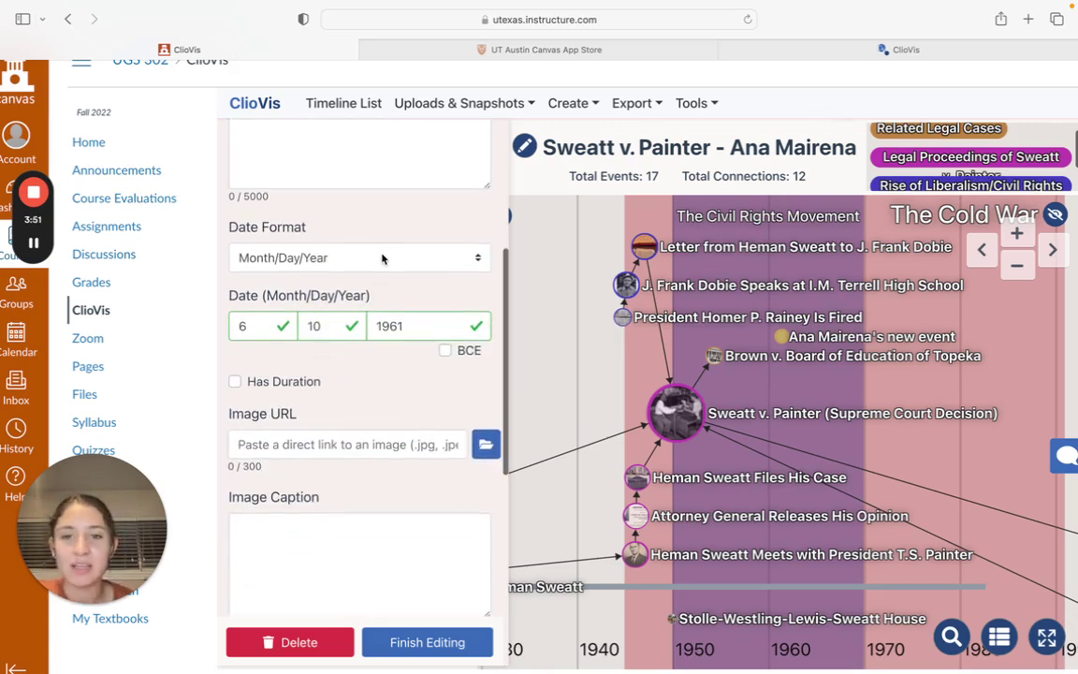
click(382, 260)
click(384, 225)
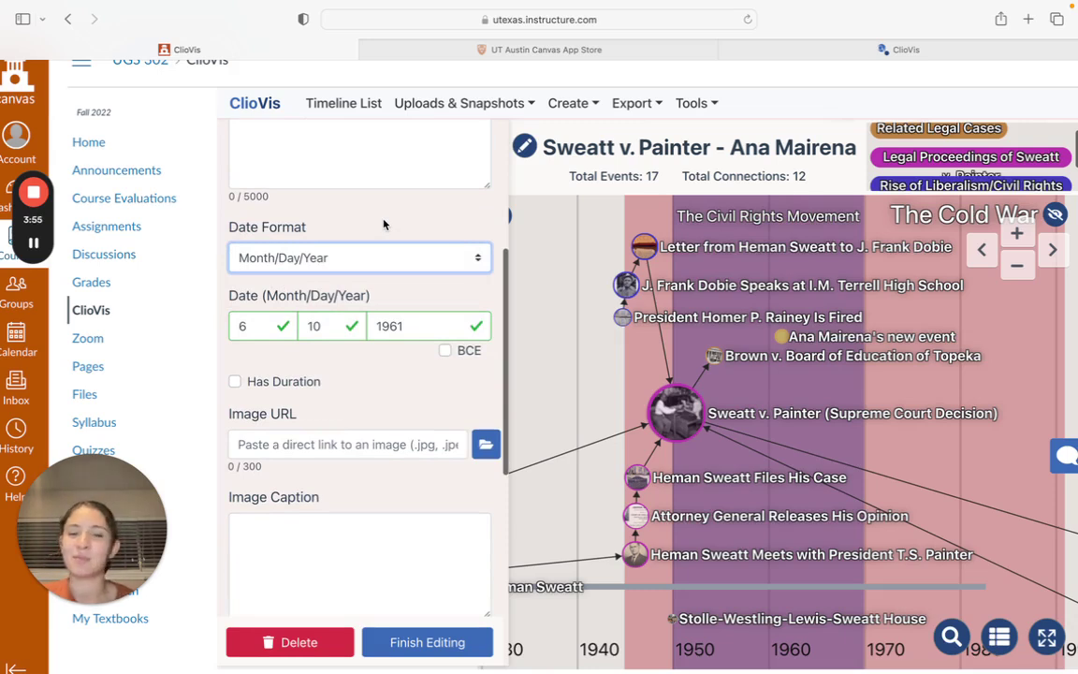
scroll(384, 225, down, 4)
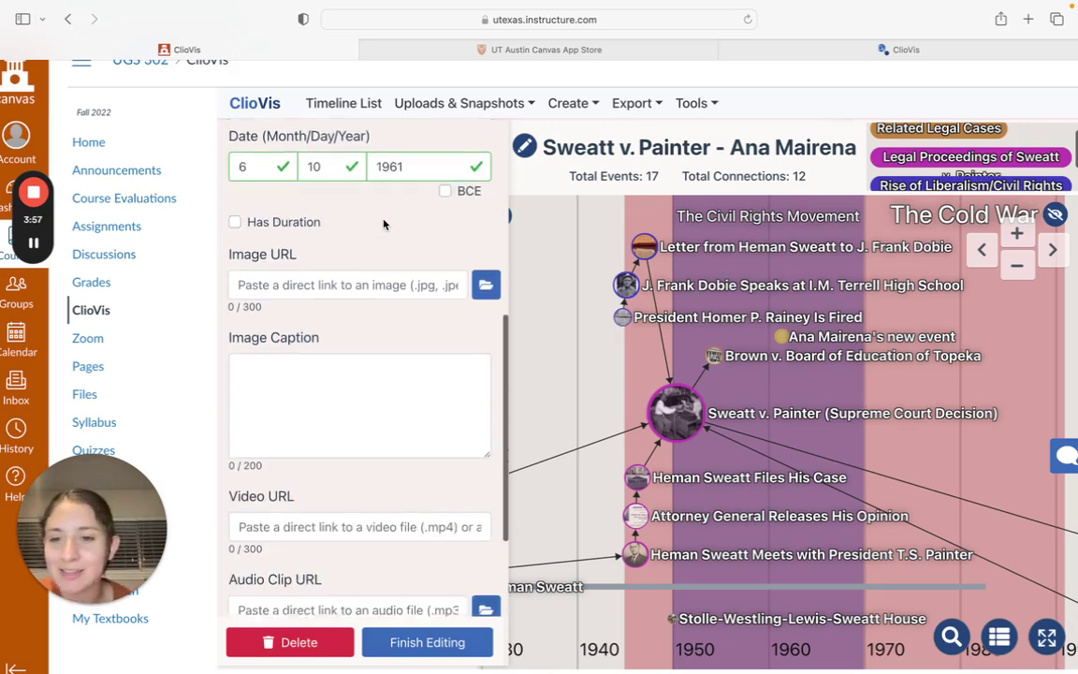
scroll(383, 224, down, 1)
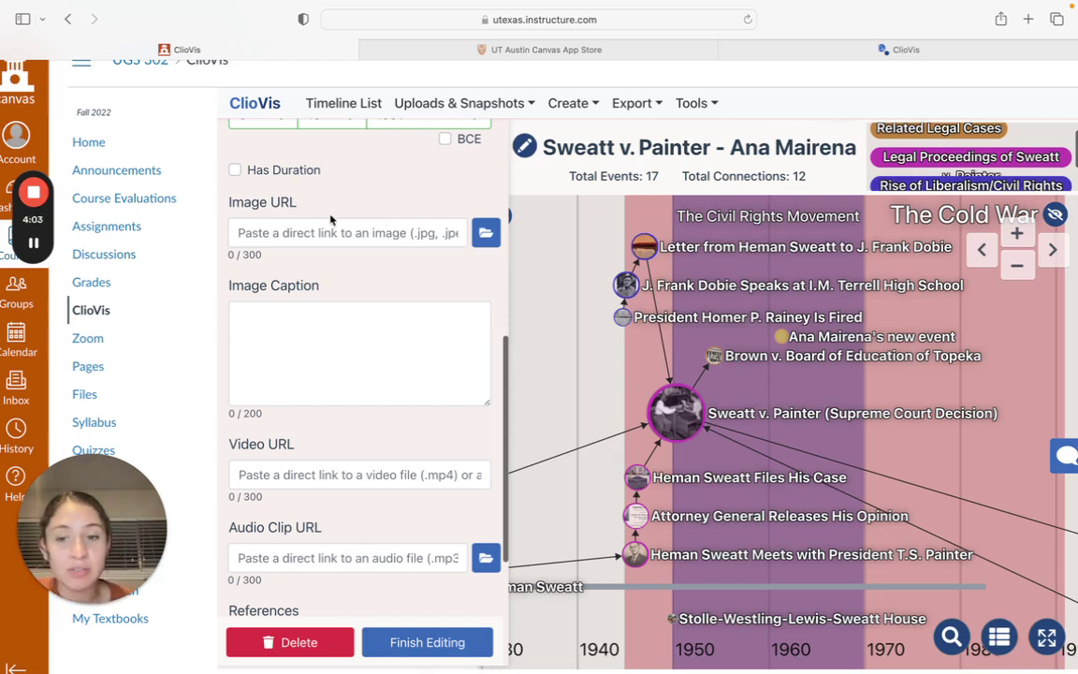
scroll(338, 270, down, 2)
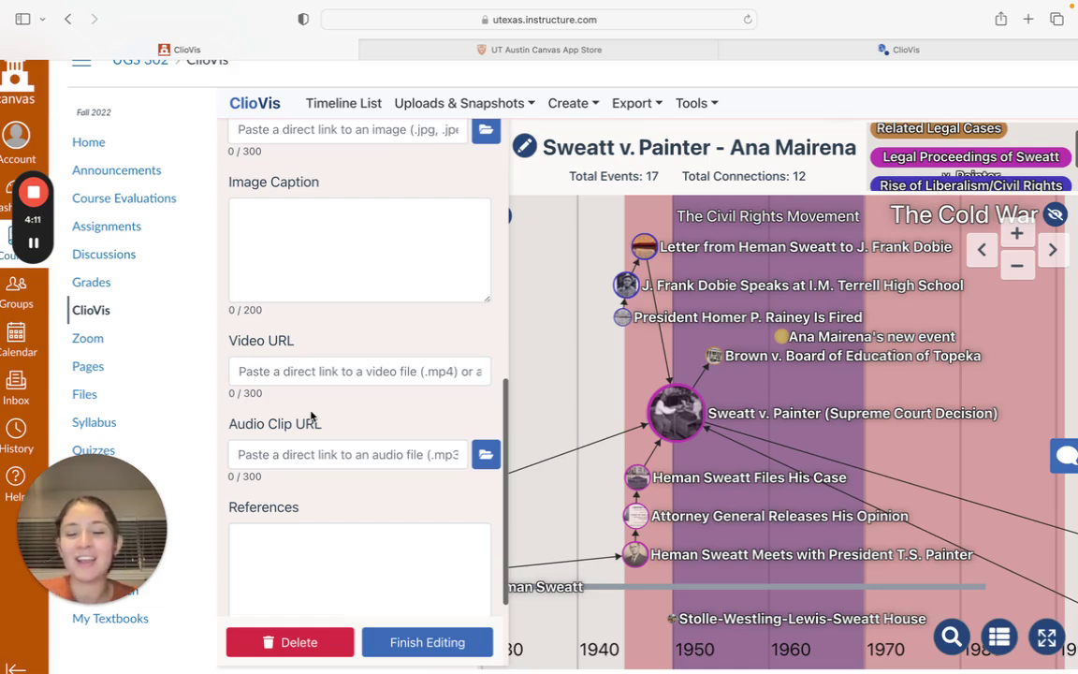
scroll(312, 416, up, 6)
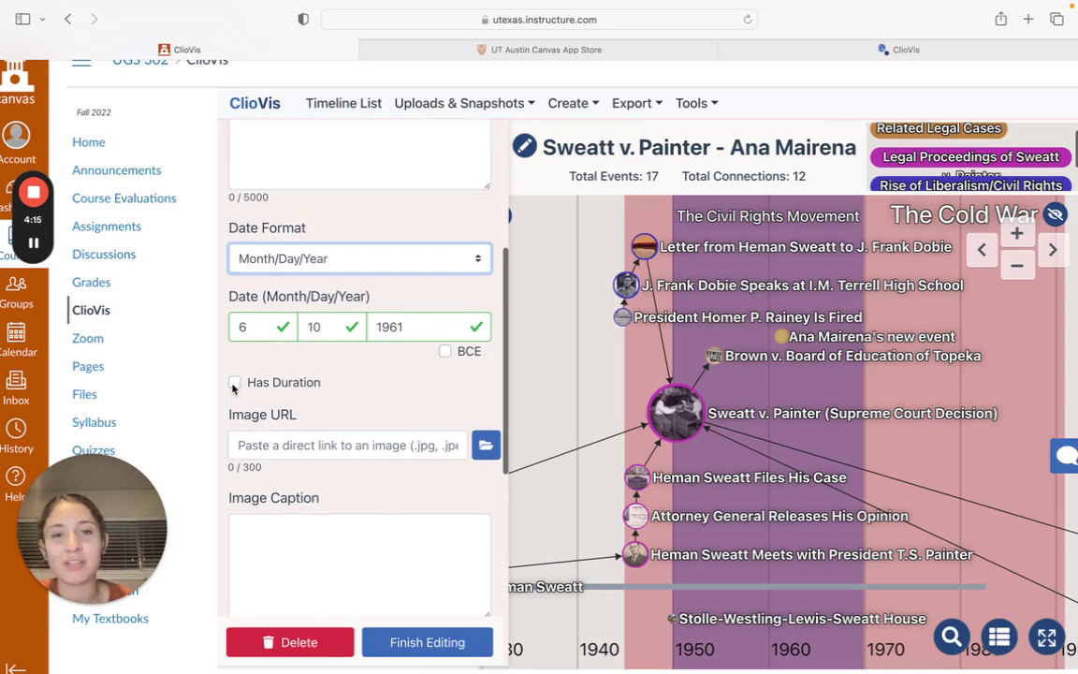
click(395, 642)
click(309, 642)
View the Heman Sweatt event's photo, dates and biography, follow its duration bar on the timeline, and close its details
scroll(310, 400, left, 5)
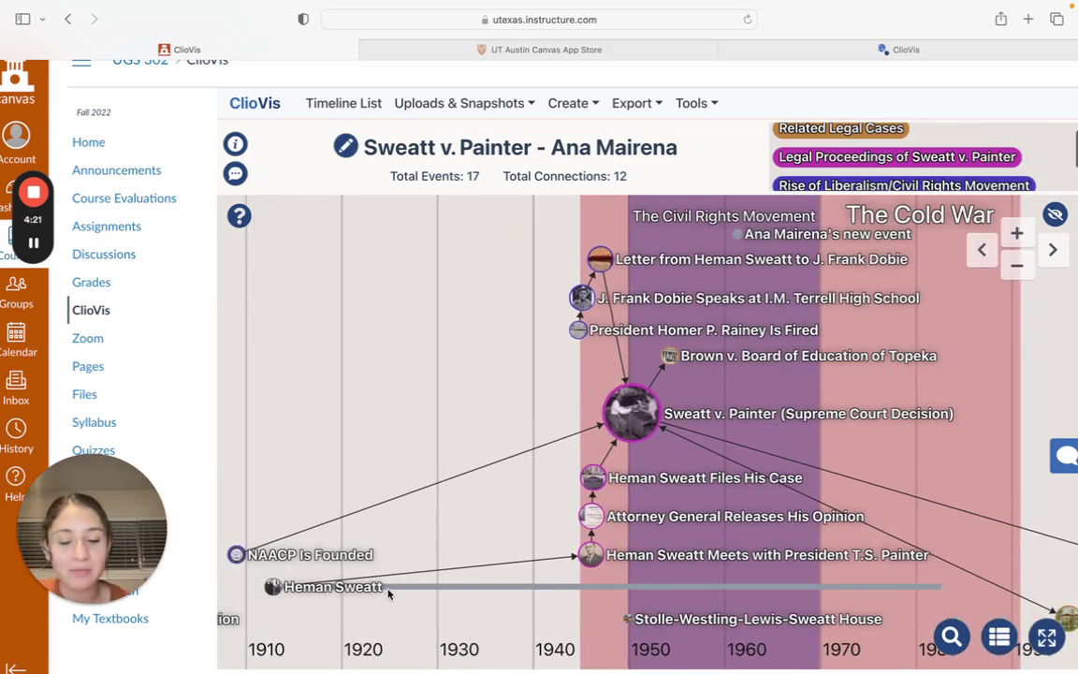
click(387, 596)
scroll(360, 421, down, 4)
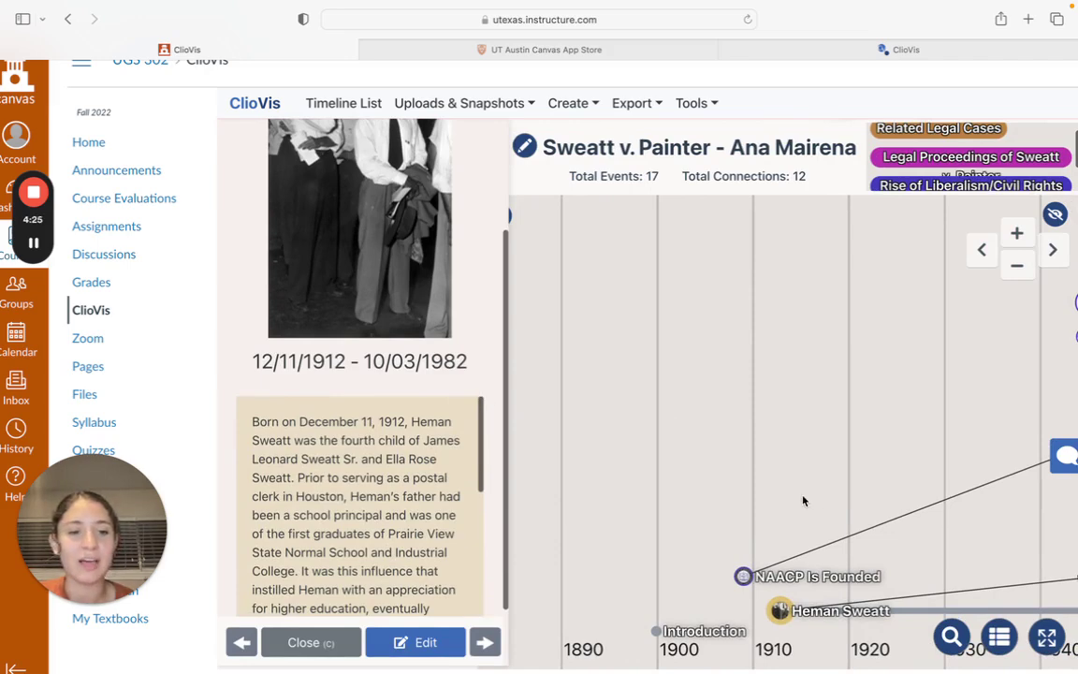
scroll(825, 505, right, 5)
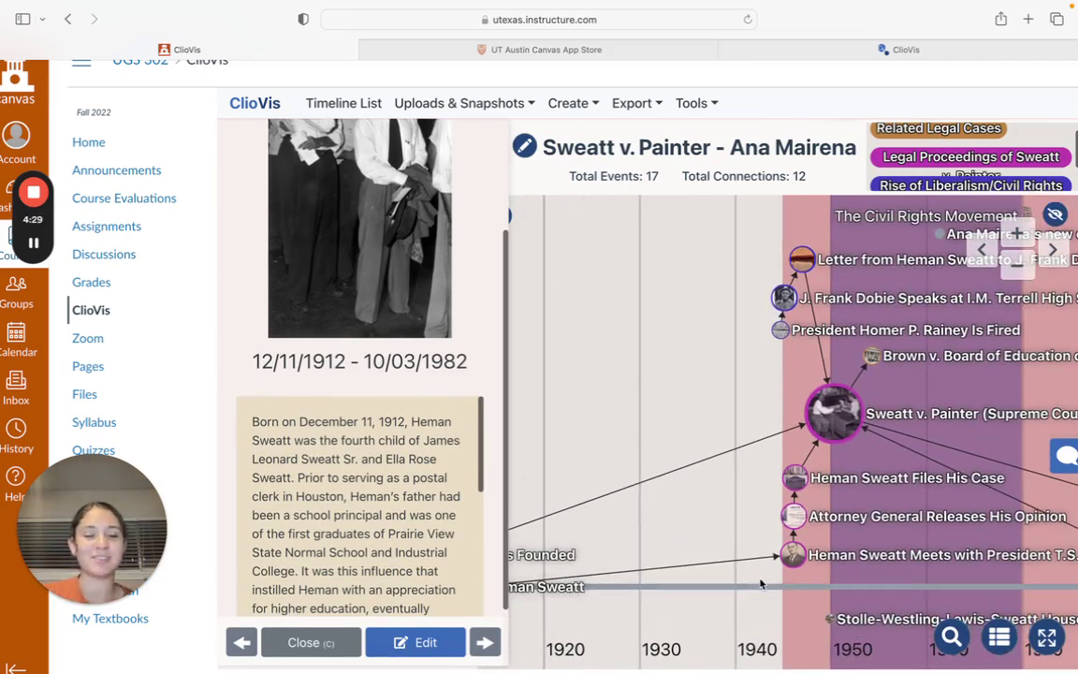
click(311, 642)
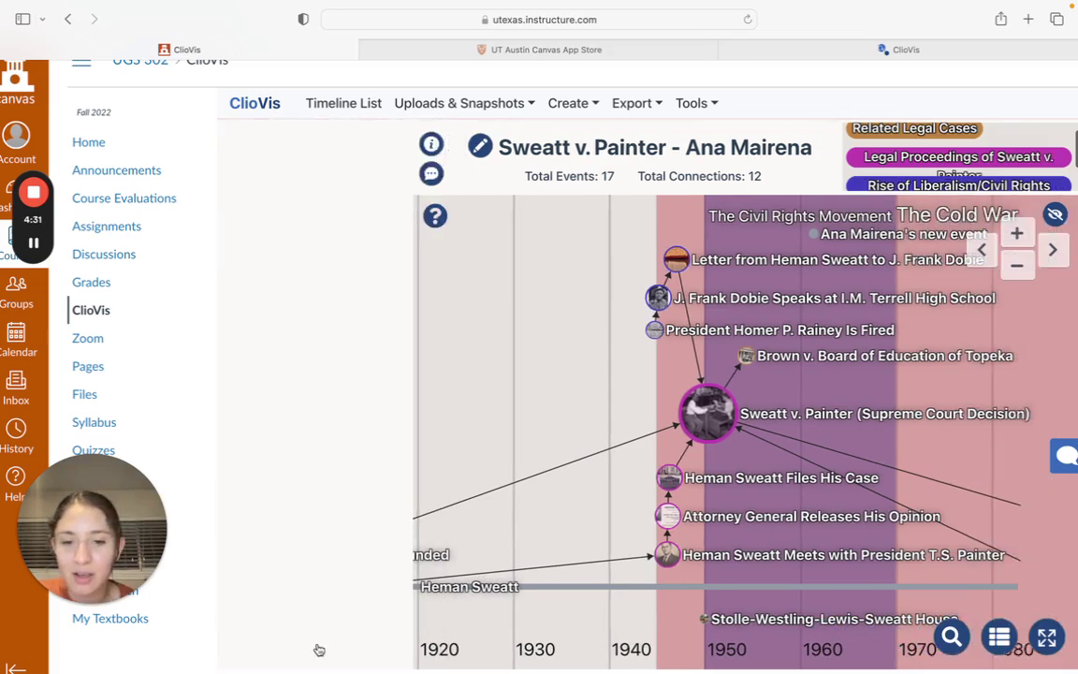
View the NAACP Is Founded event and step through the following events to President Homer P. Rainey Is Fired
scroll(480, 503, left, 3)
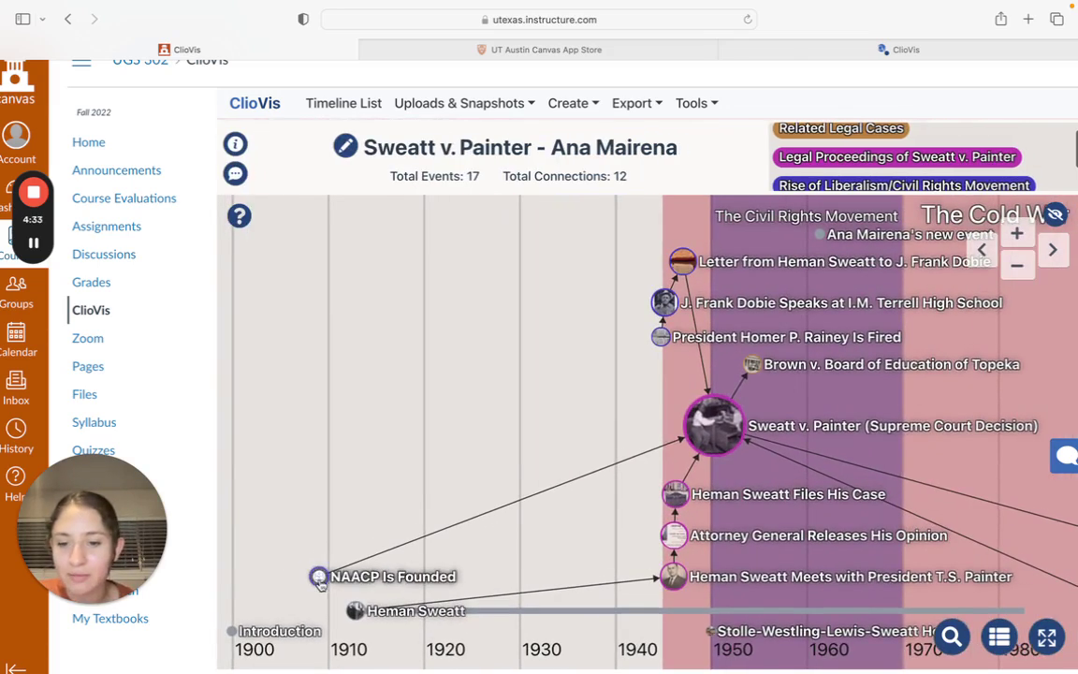
click(318, 569)
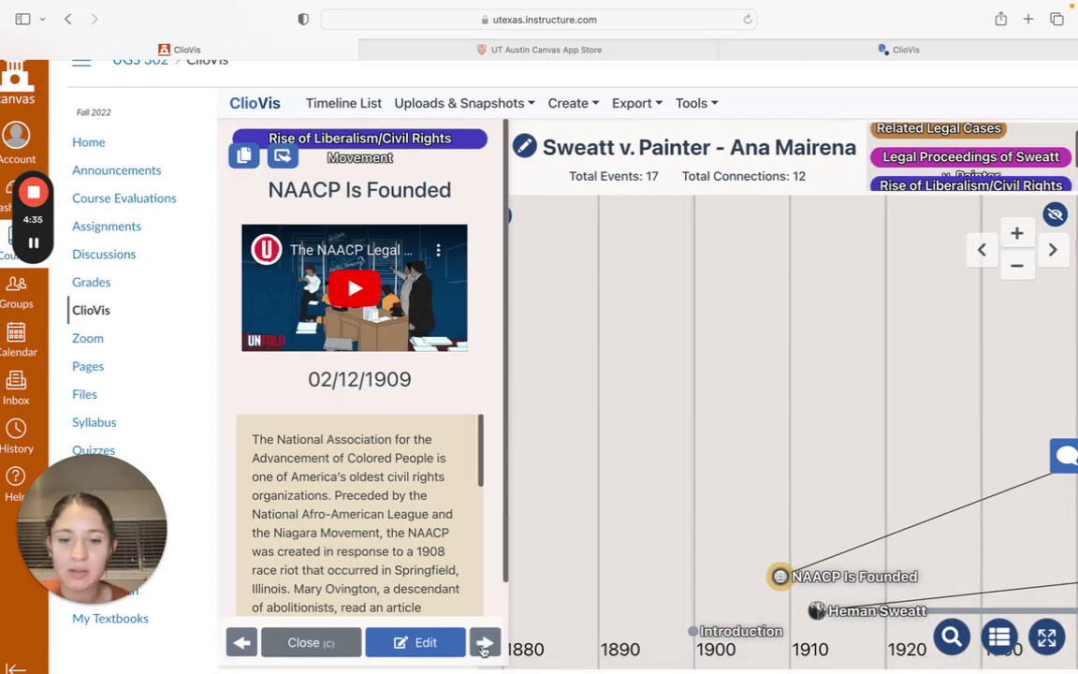
click(485, 643)
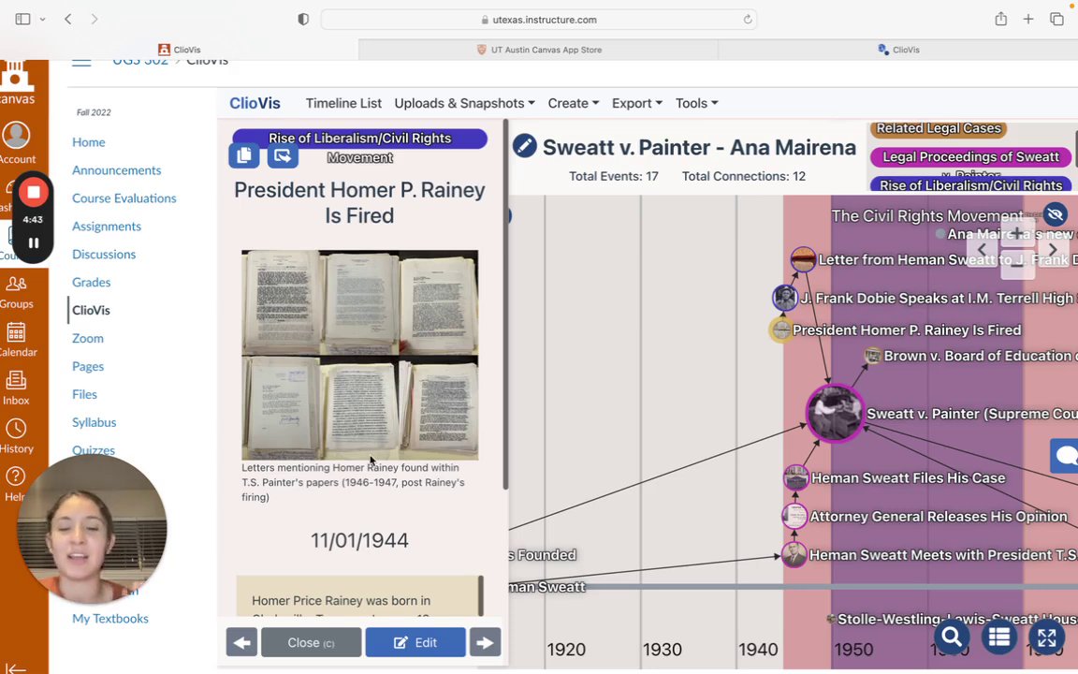
key(c)
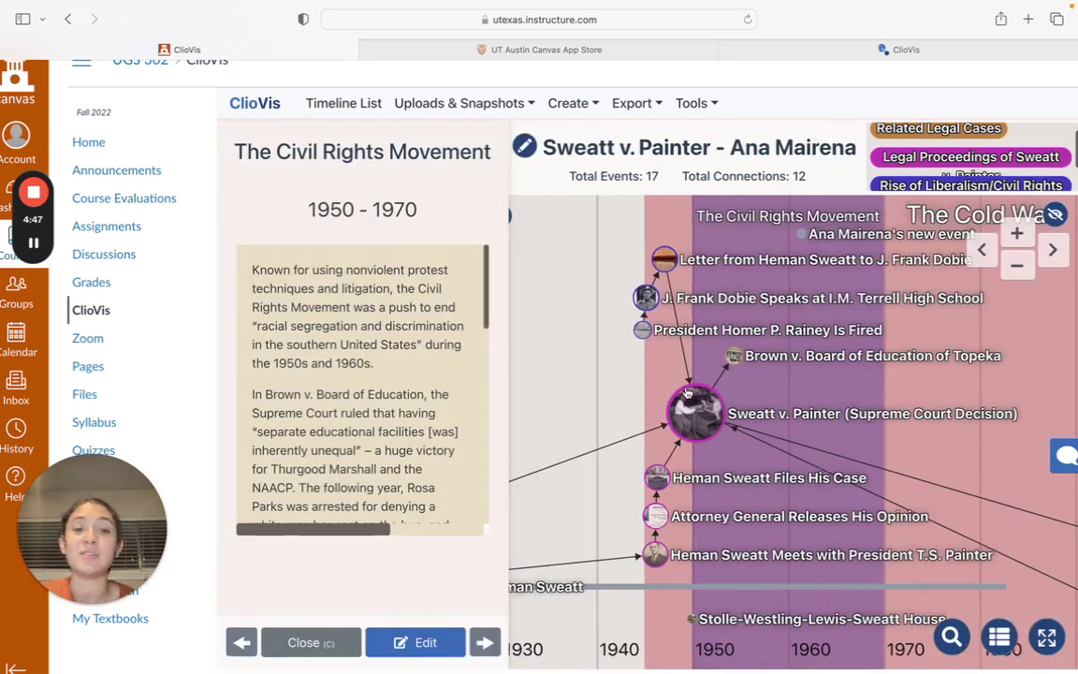
Read The Civil Rights Movement era's description and the details of the connection between Sweatt v. Painter and Hopwood v. Texas
click(649, 396)
scroll(348, 420, down, 3)
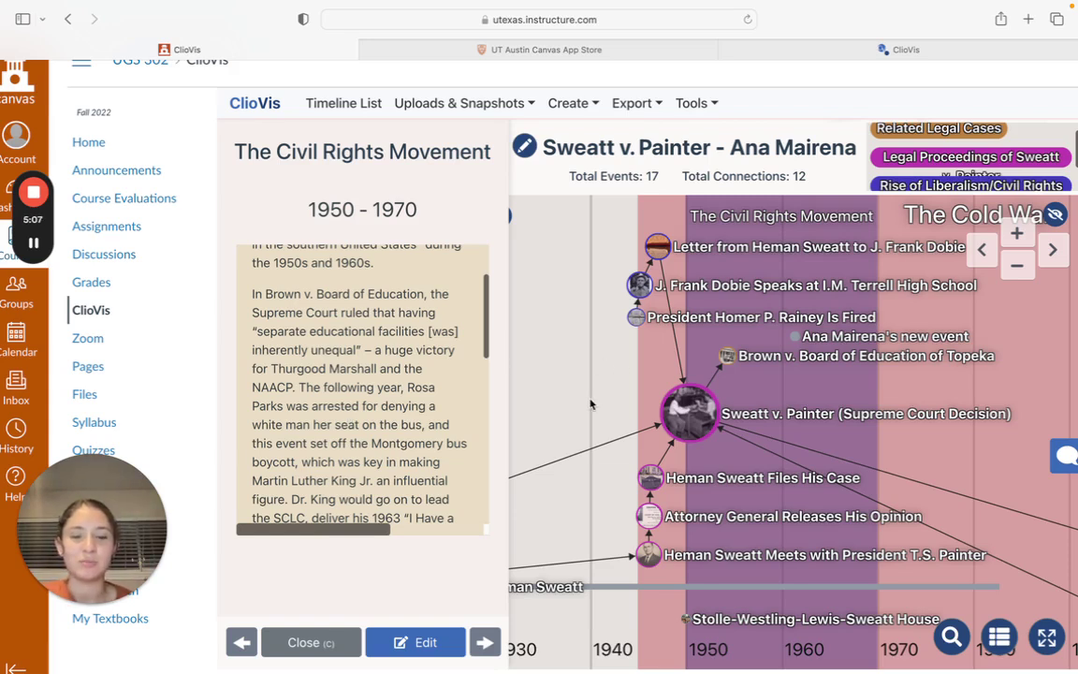
click(335, 640)
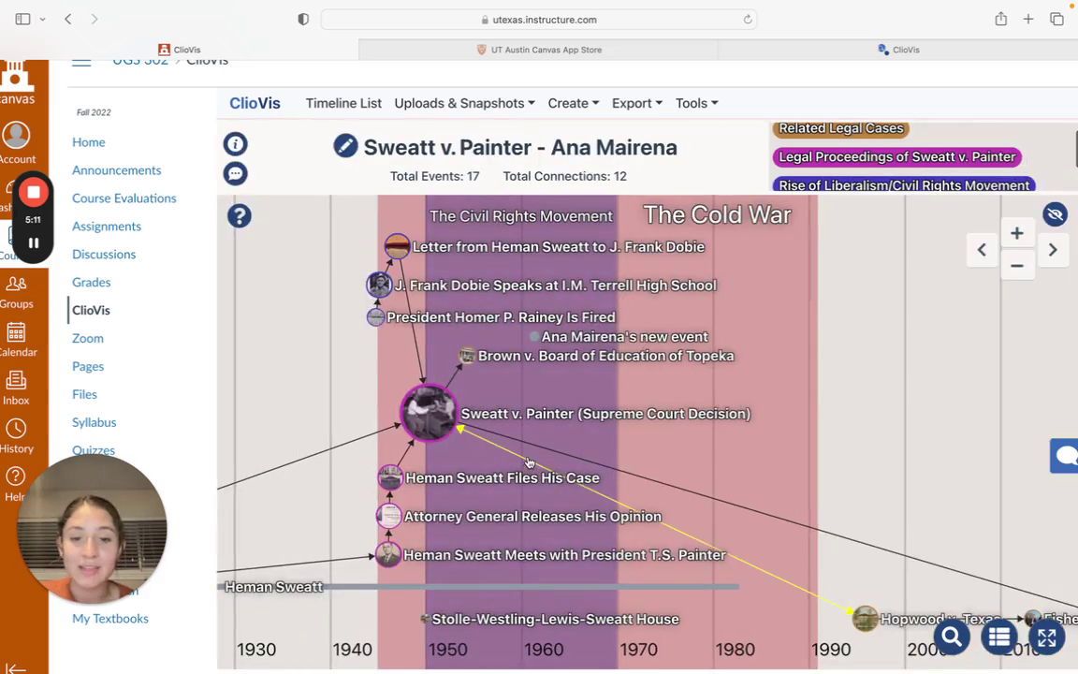
click(529, 462)
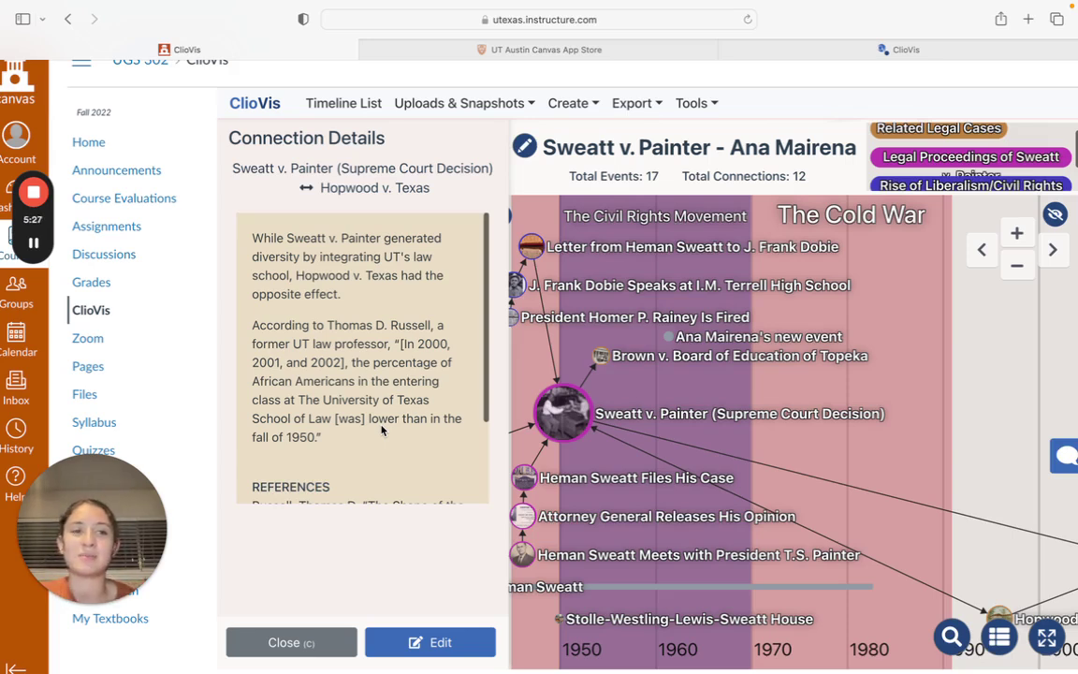
click(315, 643)
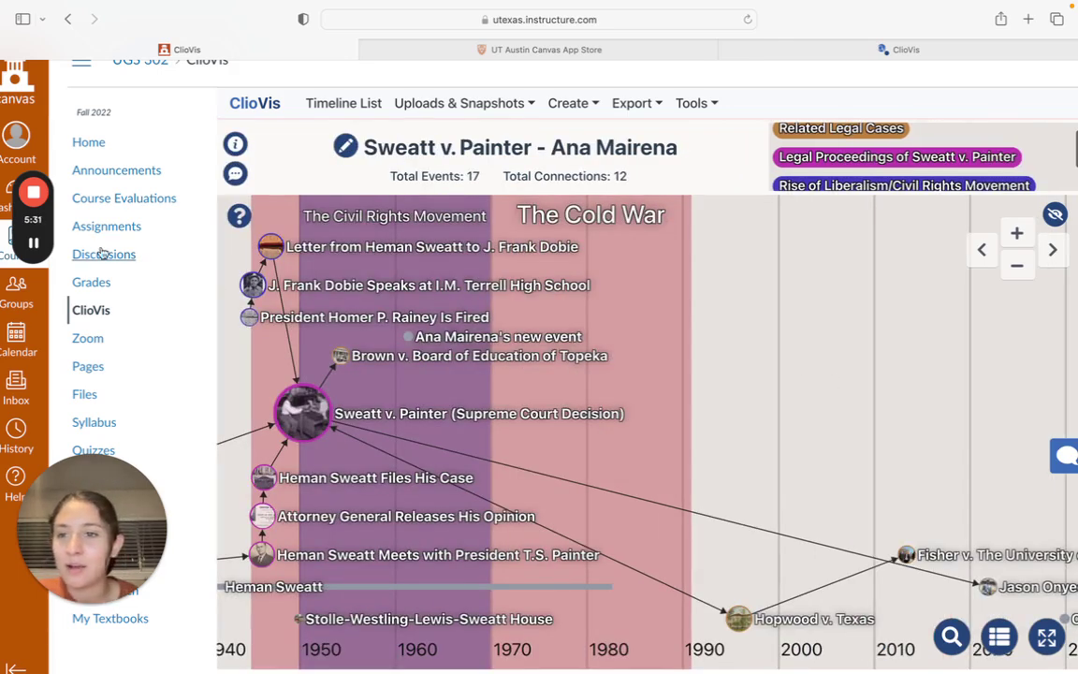
Check the timeline's export formats, open its sharing options and browse the list of saved snapshots
drag(760, 313, 854, 309)
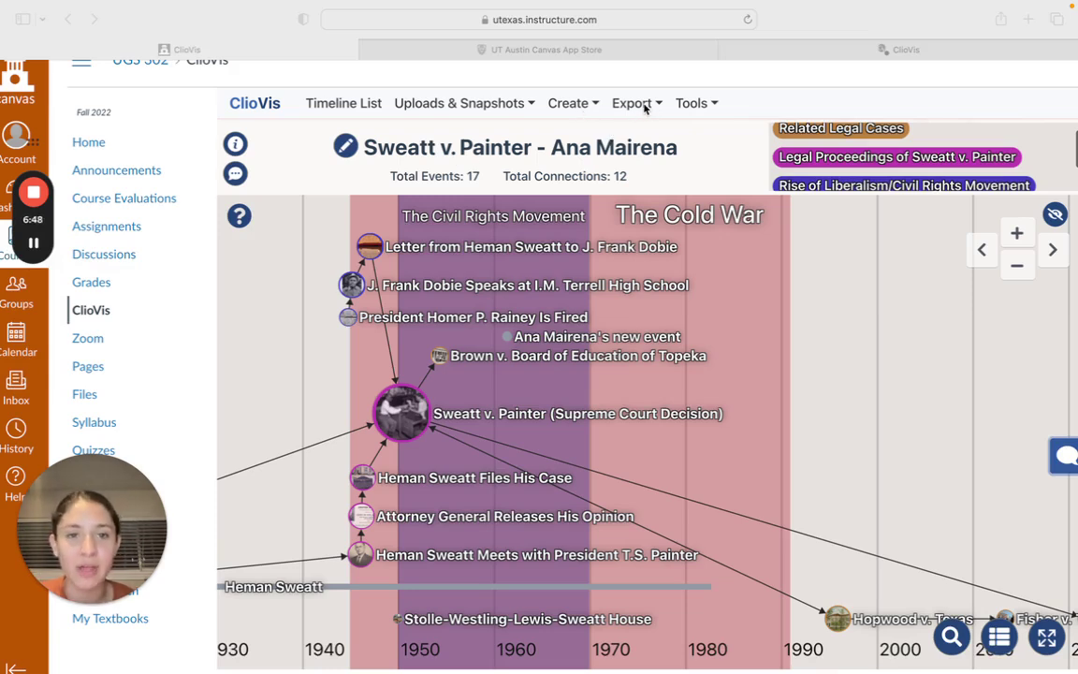
click(641, 109)
click(658, 109)
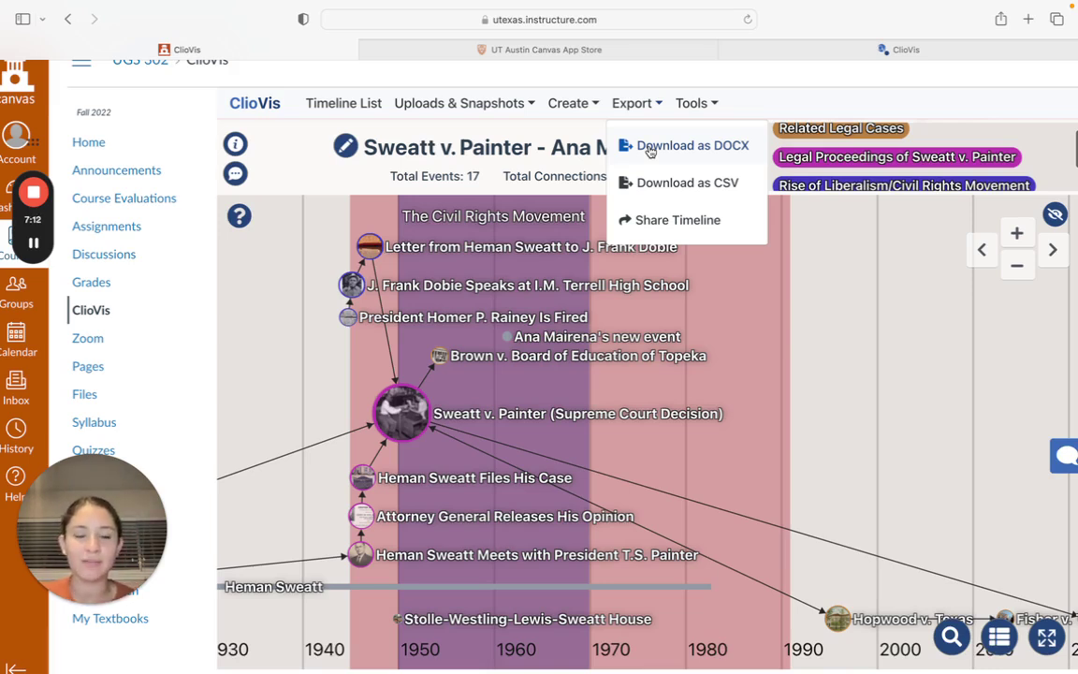
click(667, 219)
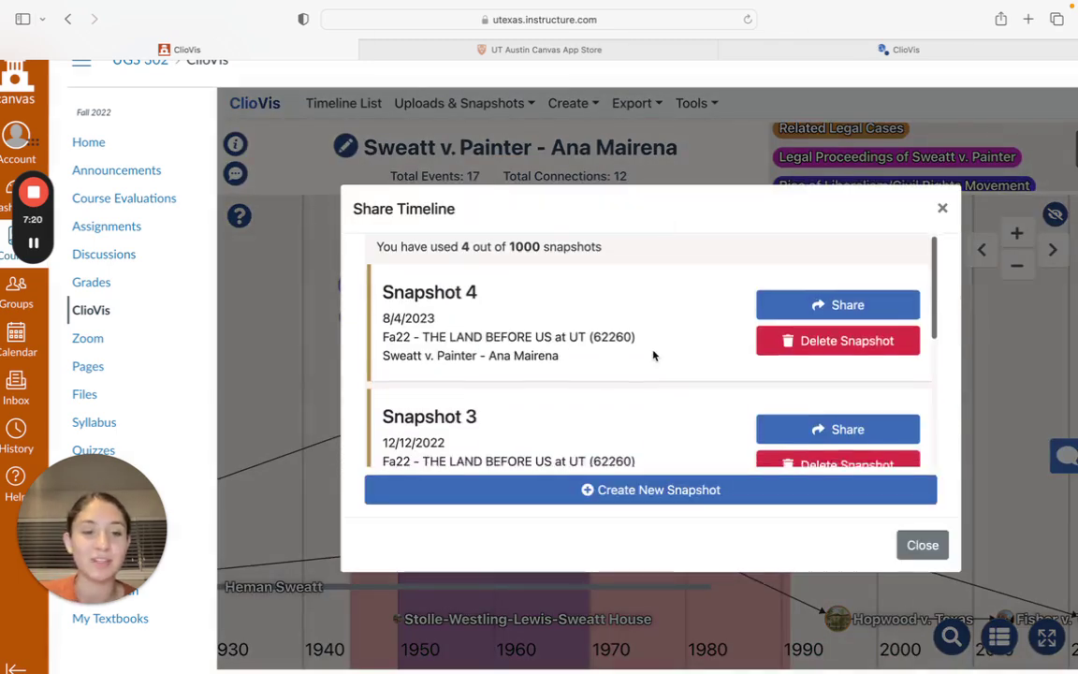
scroll(653, 355, down, 2)
scroll(653, 356, down, 2)
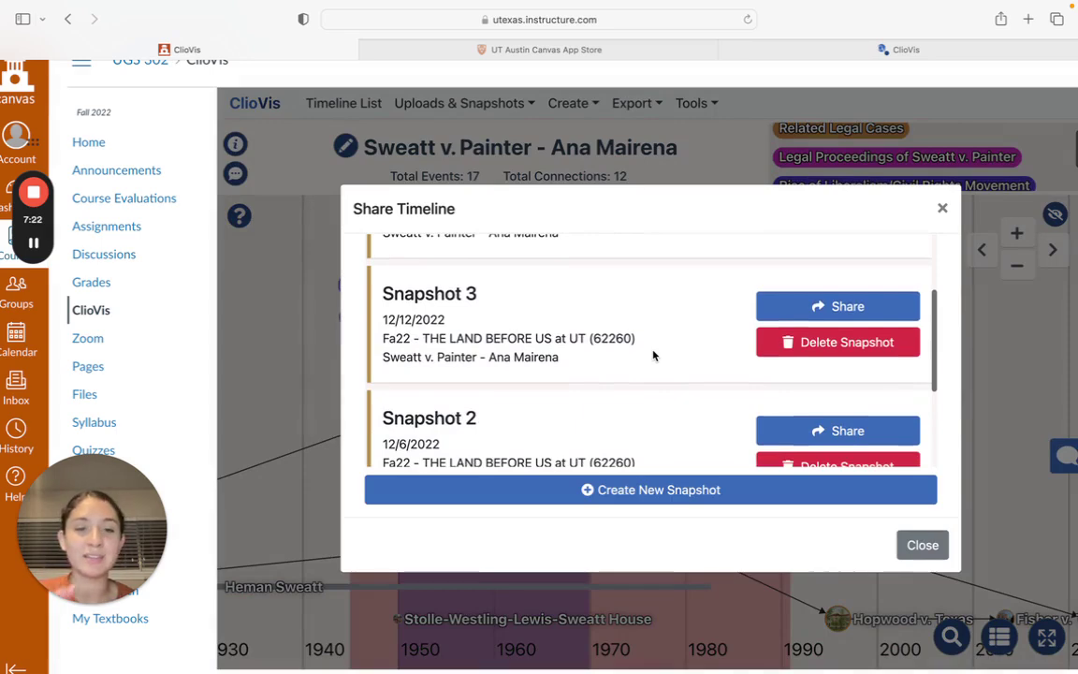
scroll(653, 355, up, 3)
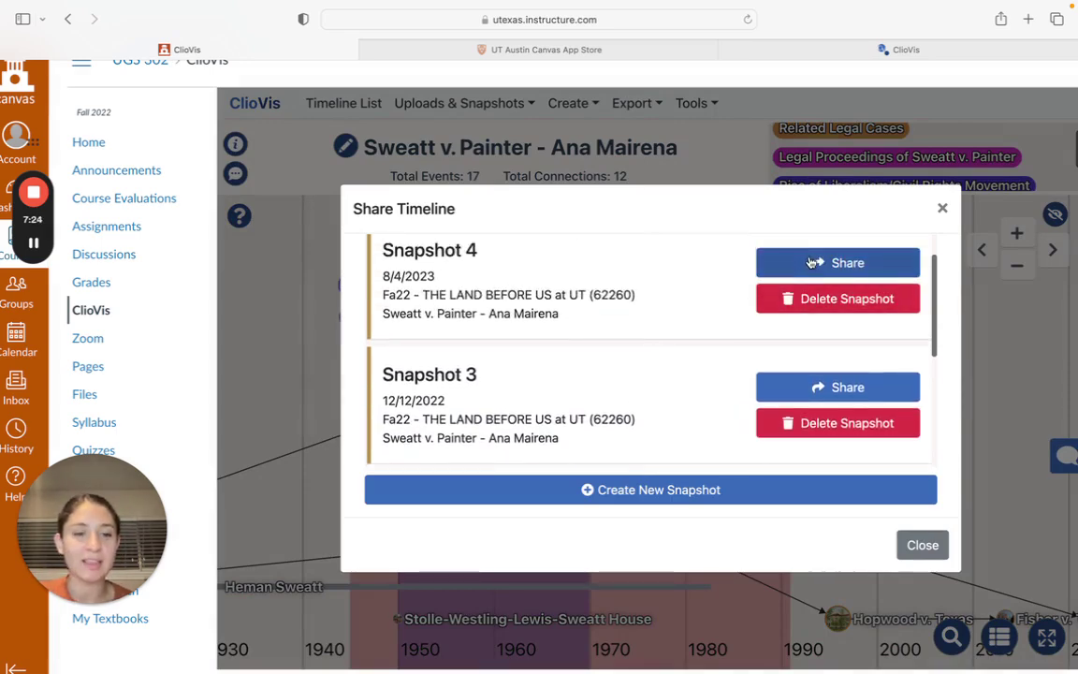
View the Twitter, Reddit, link and embed sharing options for Snapshot 4, and close both sharing dialogs
click(814, 263)
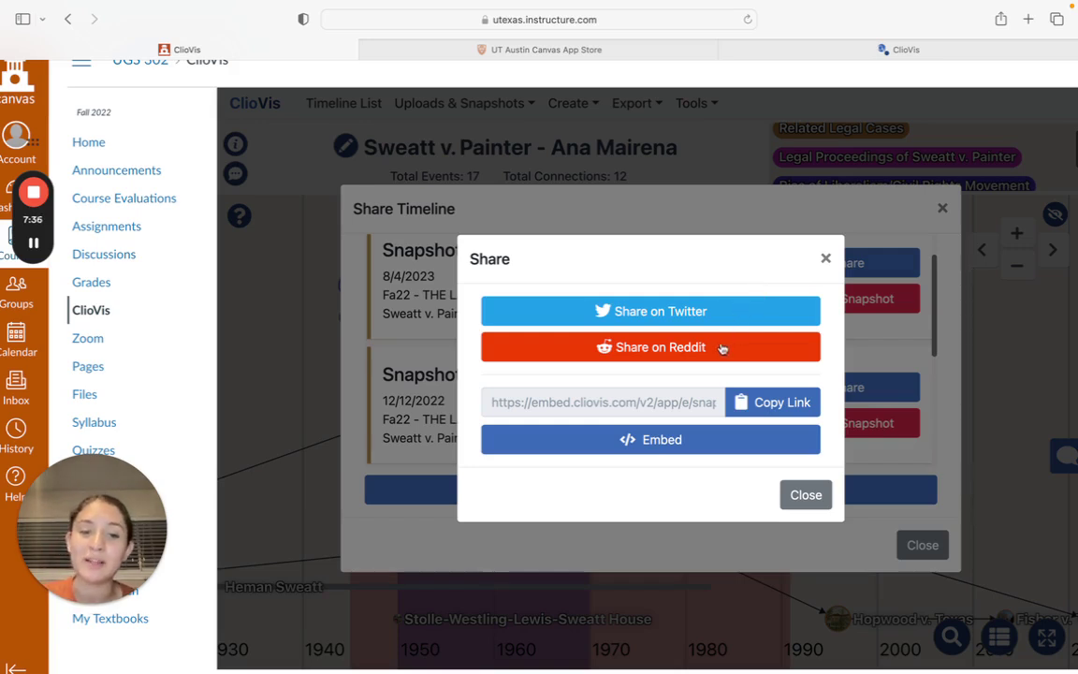
click(827, 258)
click(943, 207)
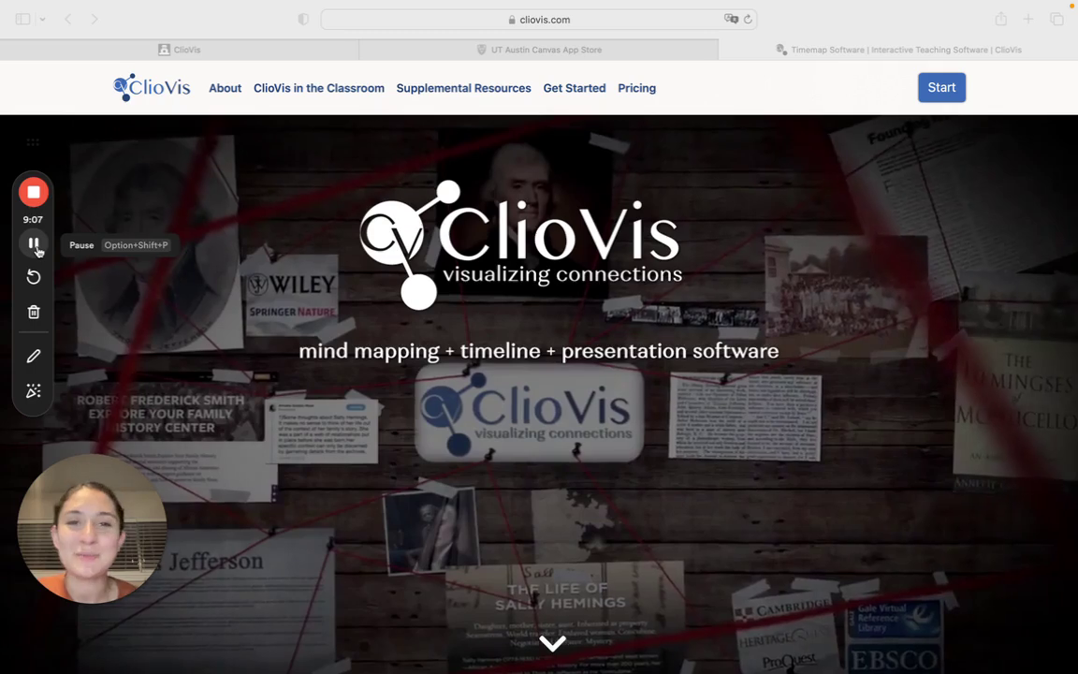